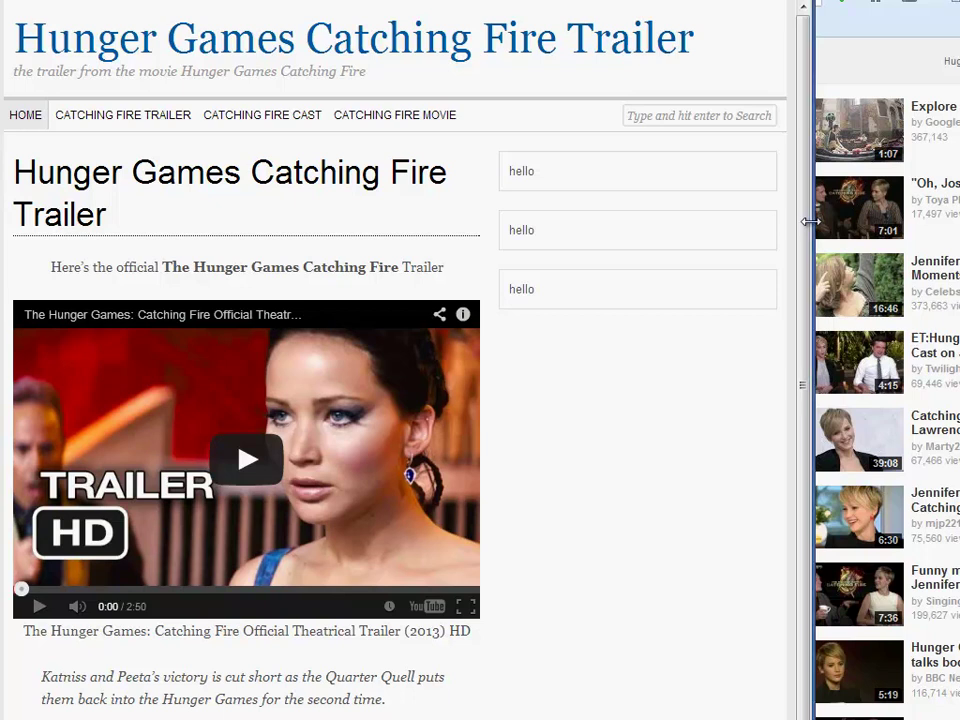
Narrow the site window to preview the mobile layout, then widen it back to full desktop width
left_click_drag(810, 221, 958, 221)
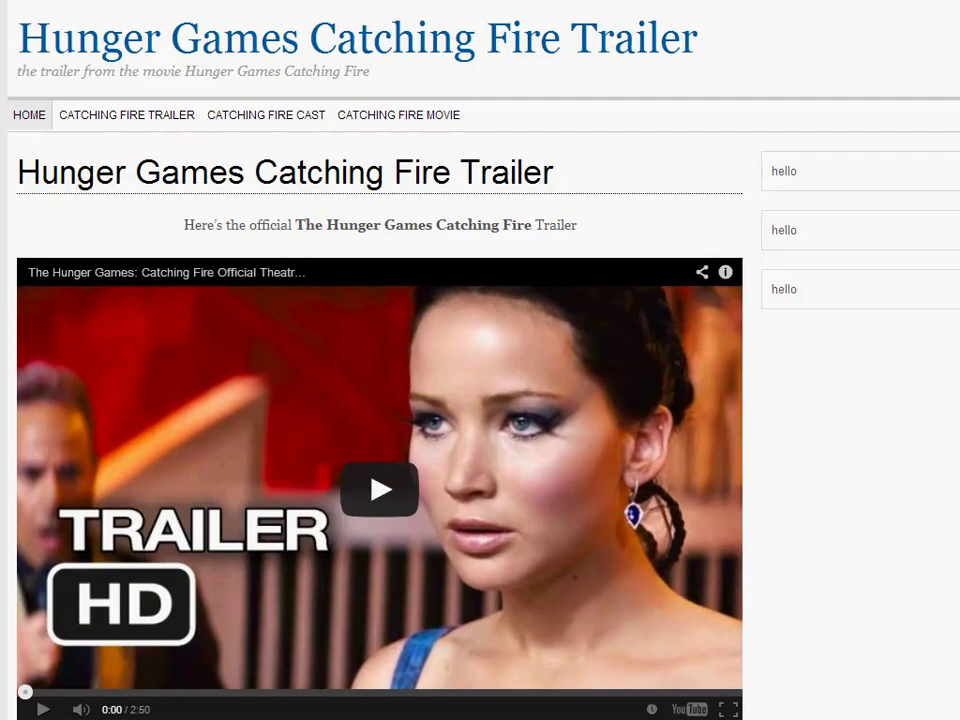
left_click_drag(955, 480, 148, 440)
scroll(225, 403, "down", 2)
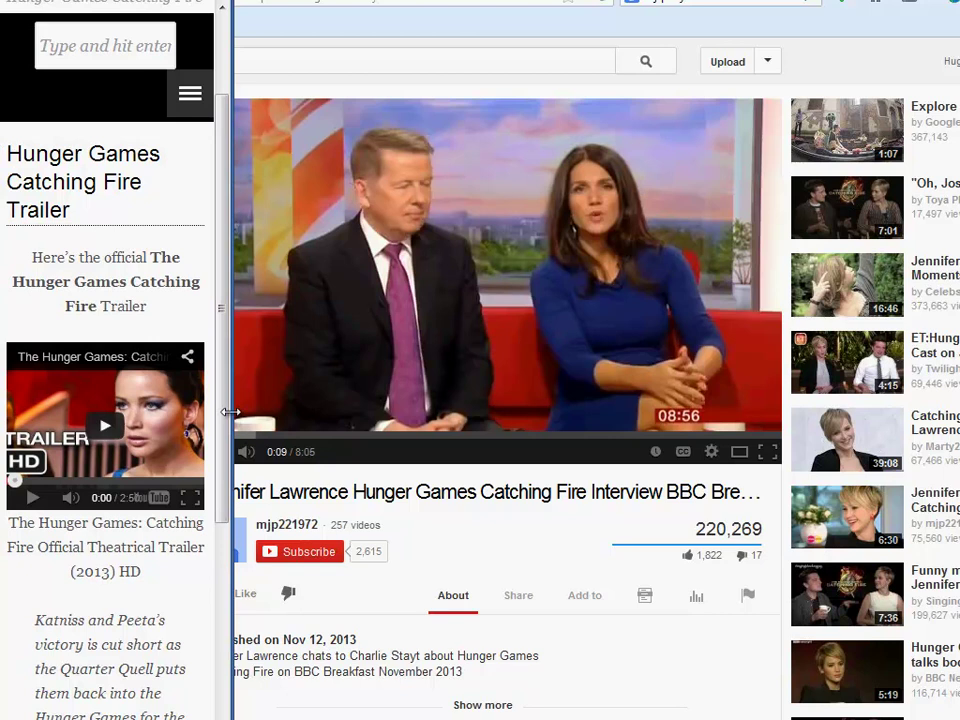
left_click_drag(230, 411, 959, 467)
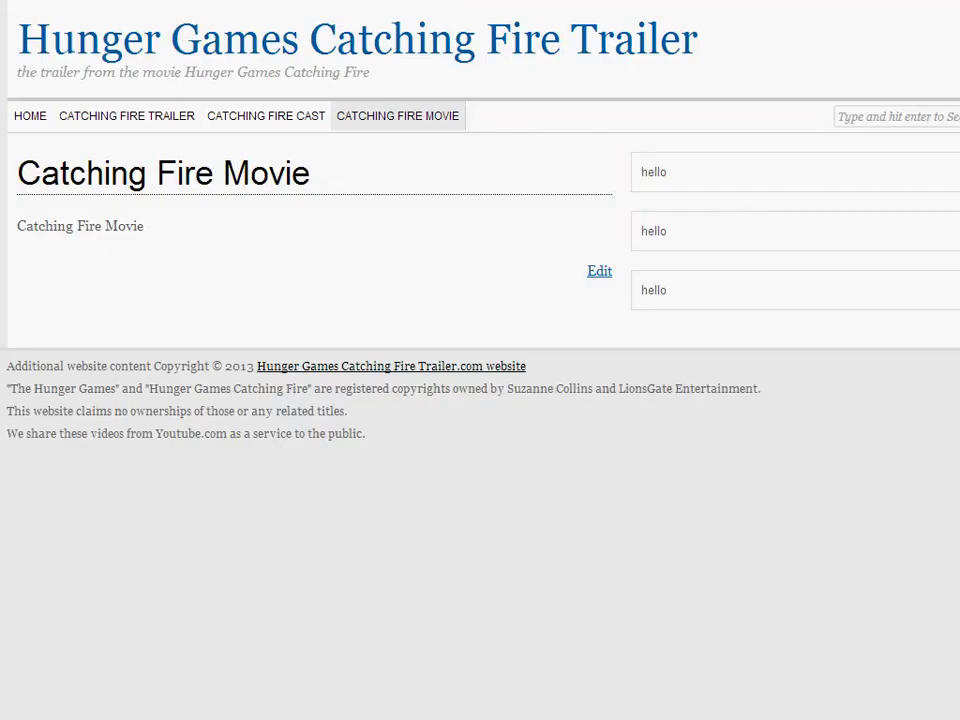
Go from Catching Fire Cast to the Jennifer Lawrence page and open it for editing
left_click(240, 118)
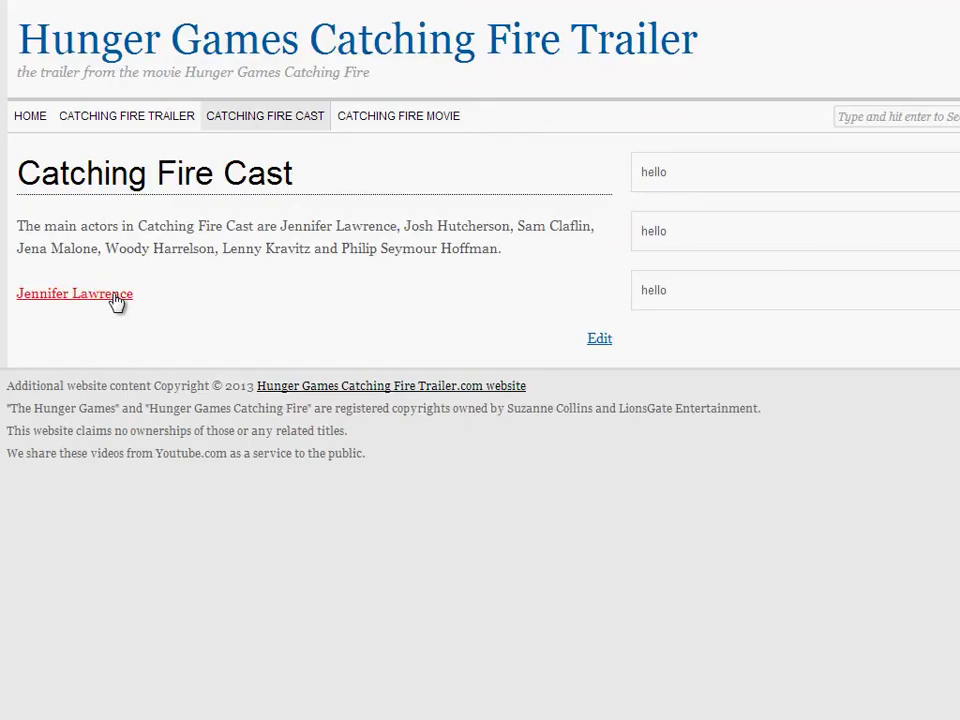
left_click(117, 299)
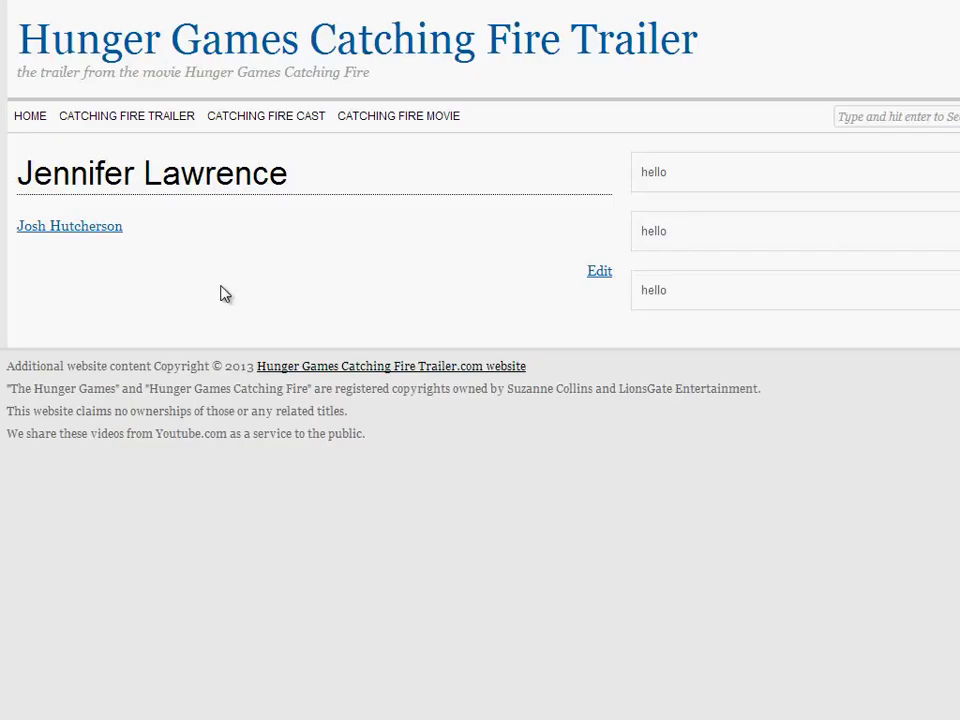
left_click(603, 271)
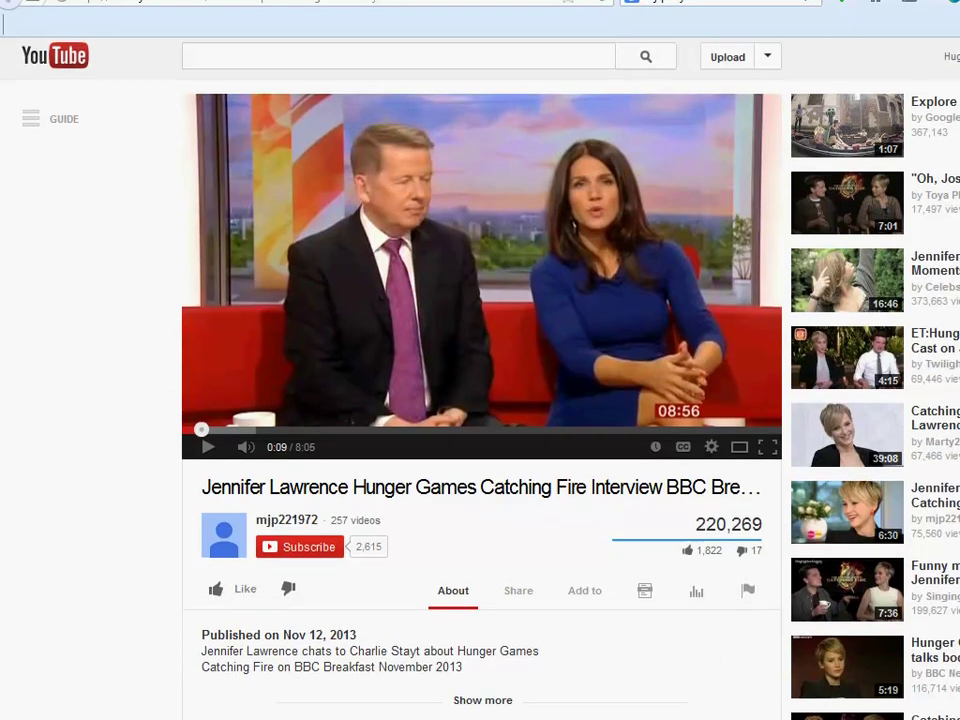
Copy the 560 × 315 iframe embed code of the BBC Breakfast interview video
scroll(480, 400, "down", 1)
scroll(480, 400, "down", 2)
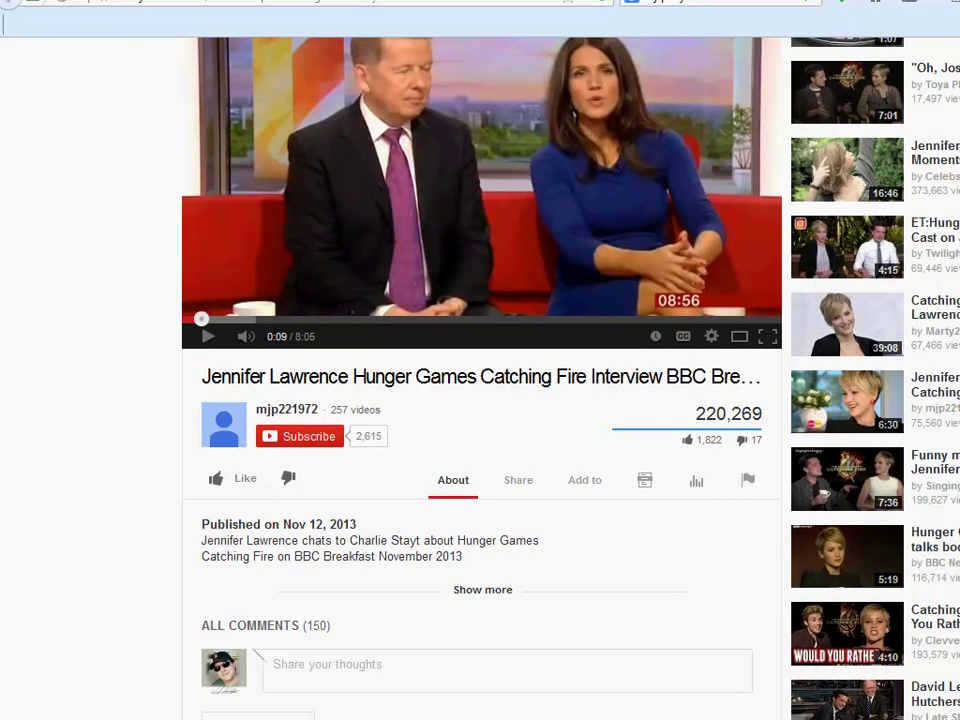
left_click(529, 503)
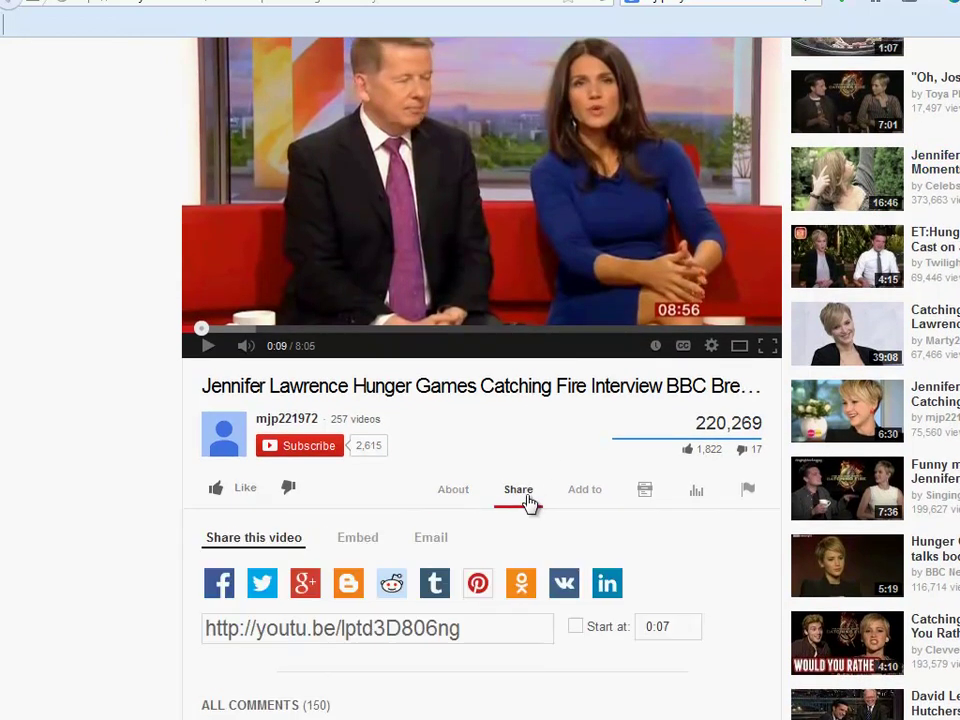
left_click(351, 549)
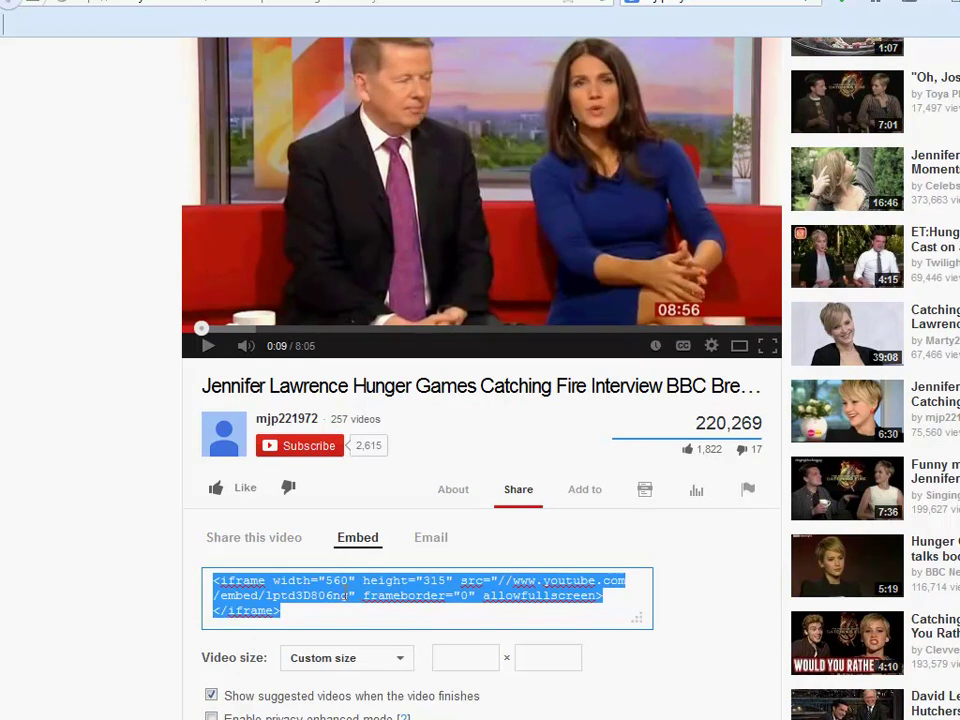
right_click(346, 595)
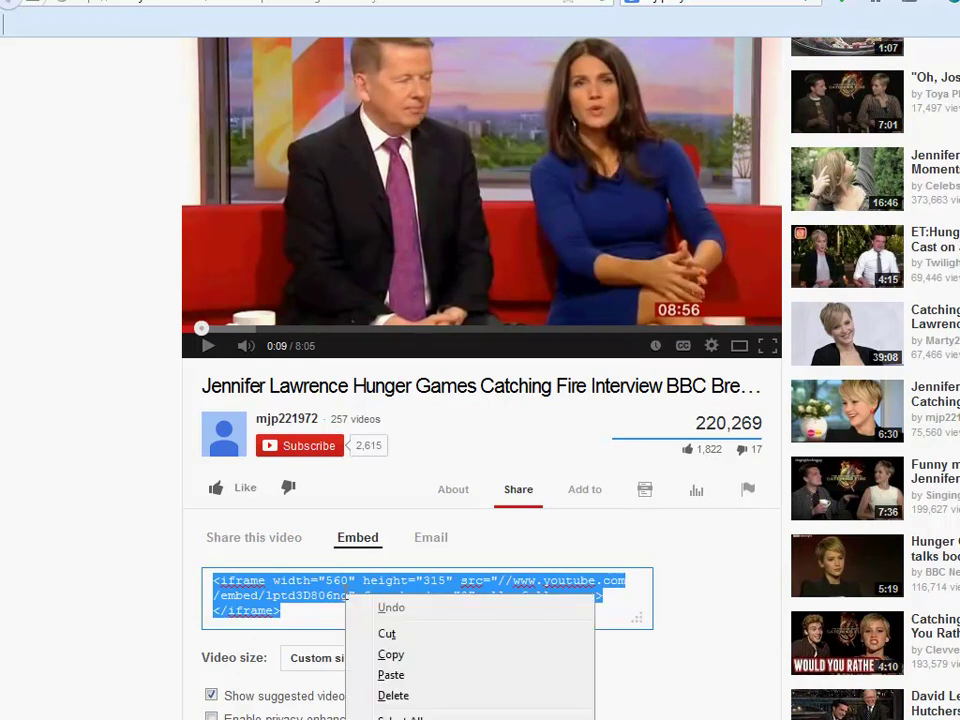
left_click(398, 652)
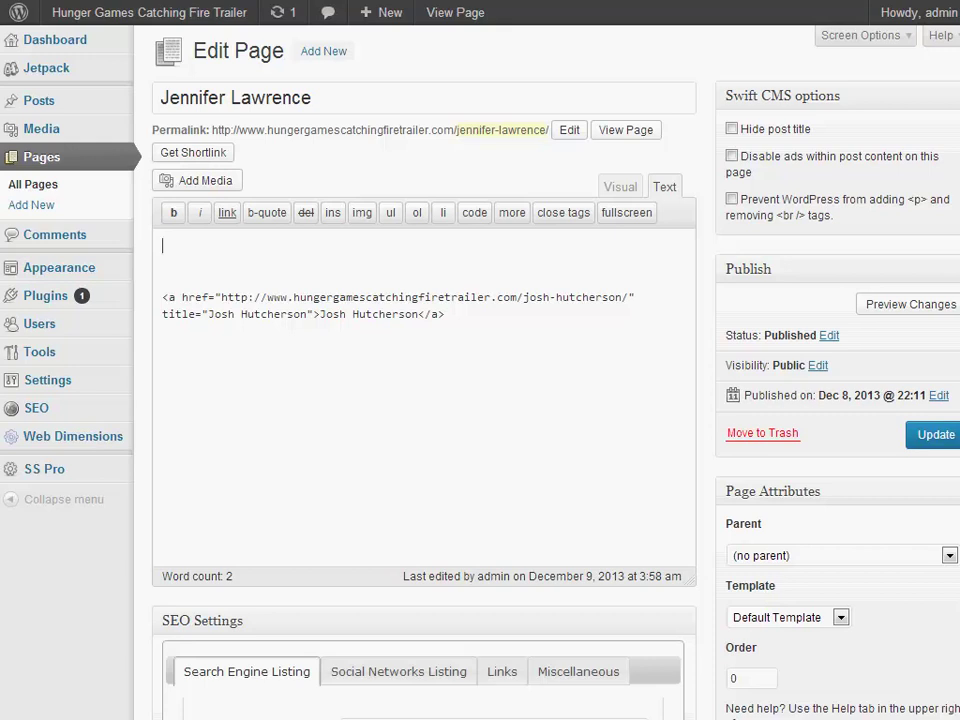
Paste the YouTube iframe and the interview intro sentence at the top of the page, then update it
key("ctrl+v")
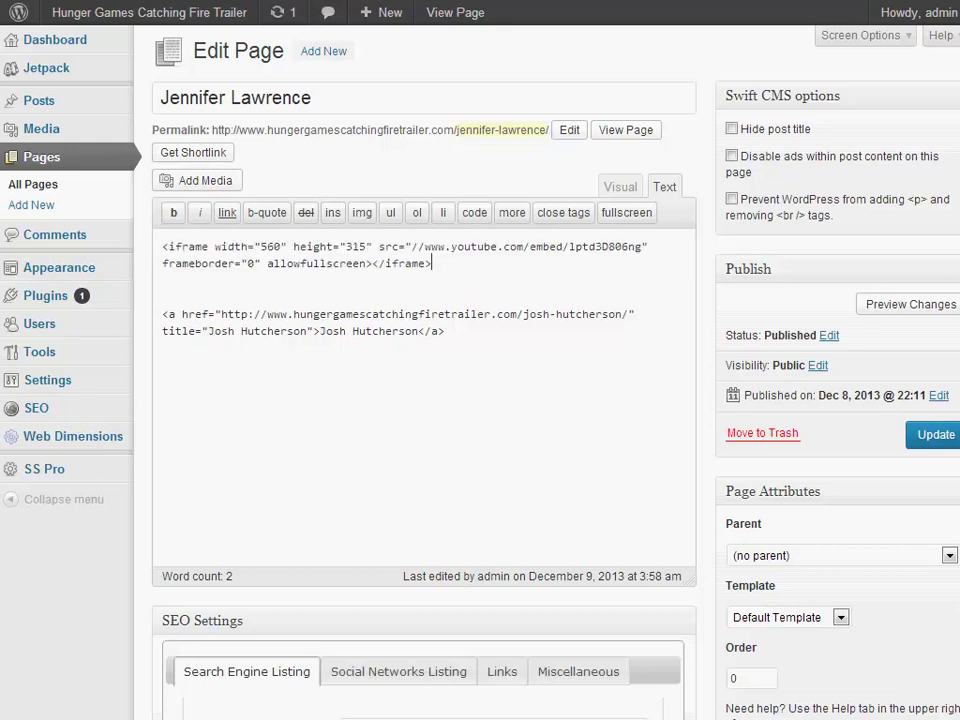
key("ctrl+v")
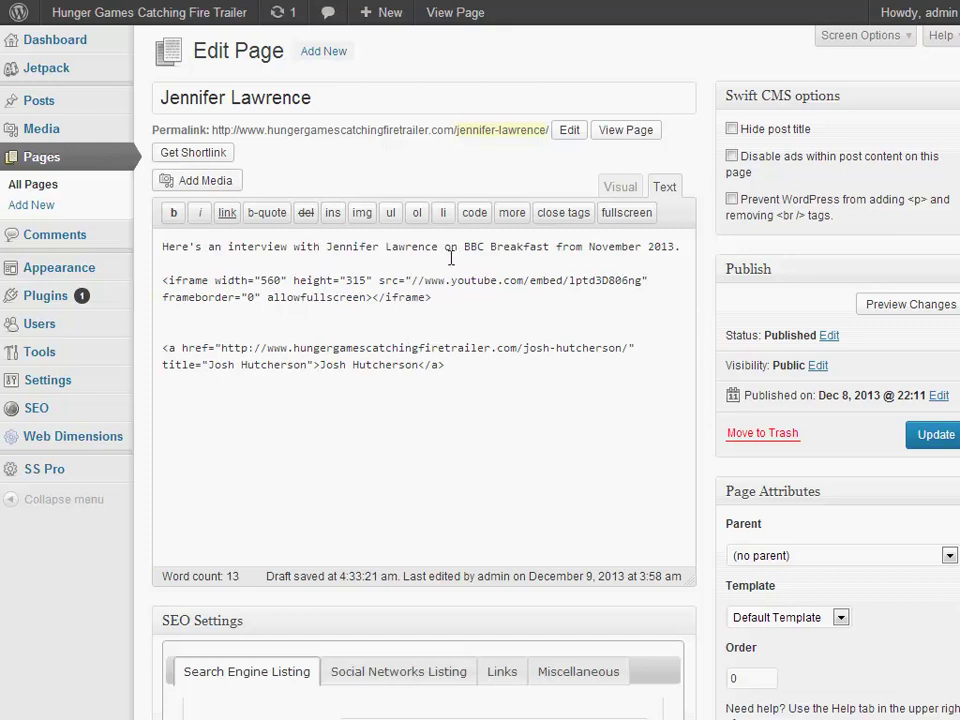
left_click(936, 435)
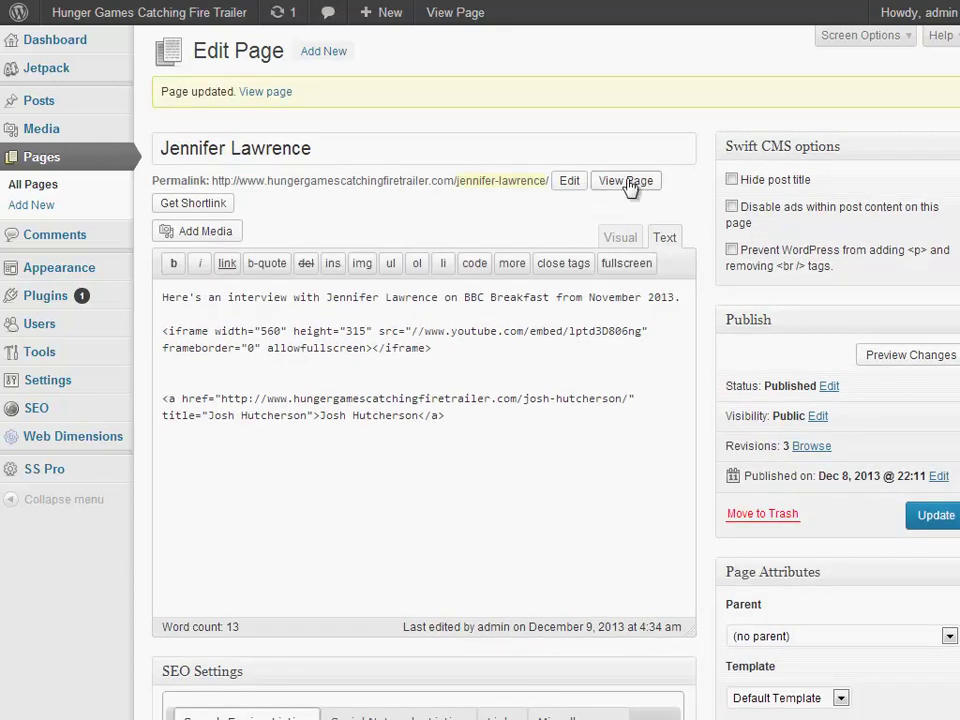
View the live Jennifer Lawrence page and narrow the window to see the video overflow
left_click(630, 183)
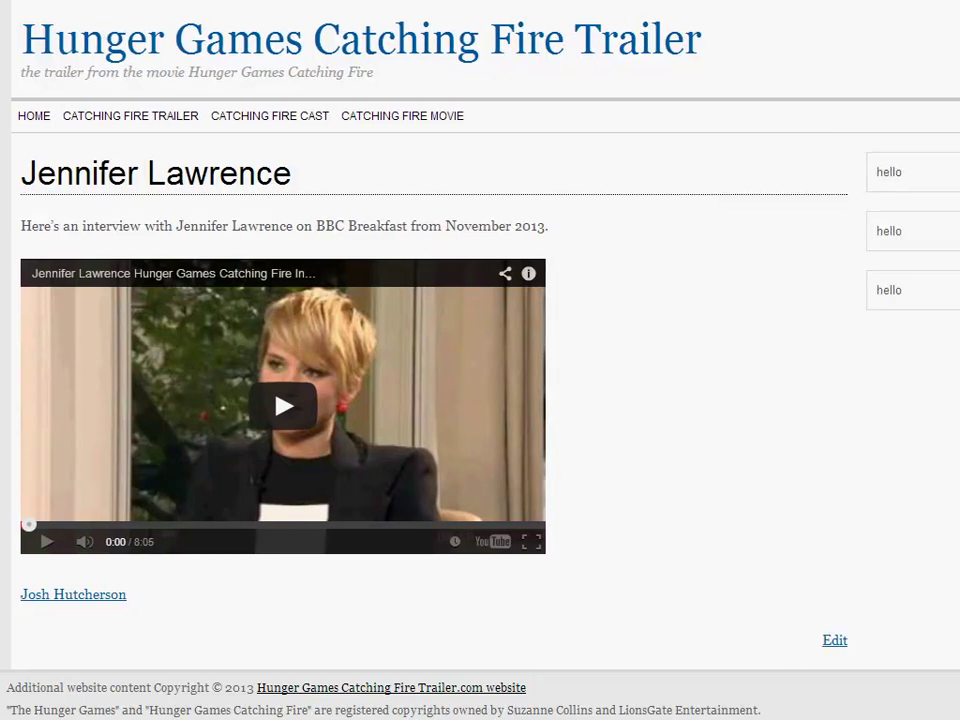
left_click_drag(959, 446, 126, 392)
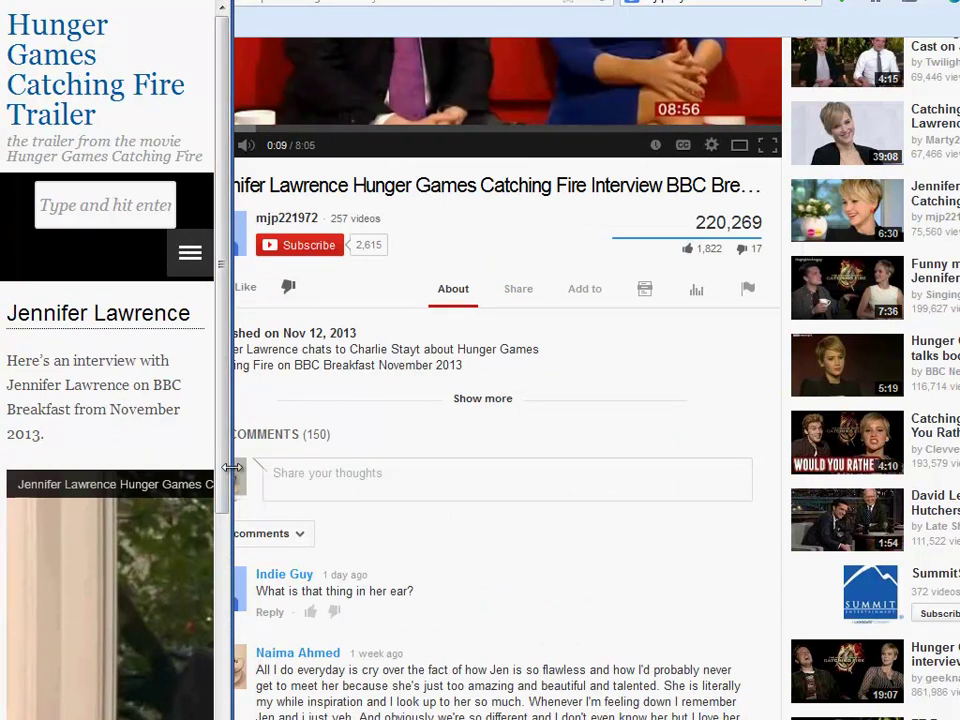
Widen the browser window again and maximize it to restore the desktop layout
left_click_drag(231, 465, 58, 566)
left_click_drag(221, 439, 640, 668)
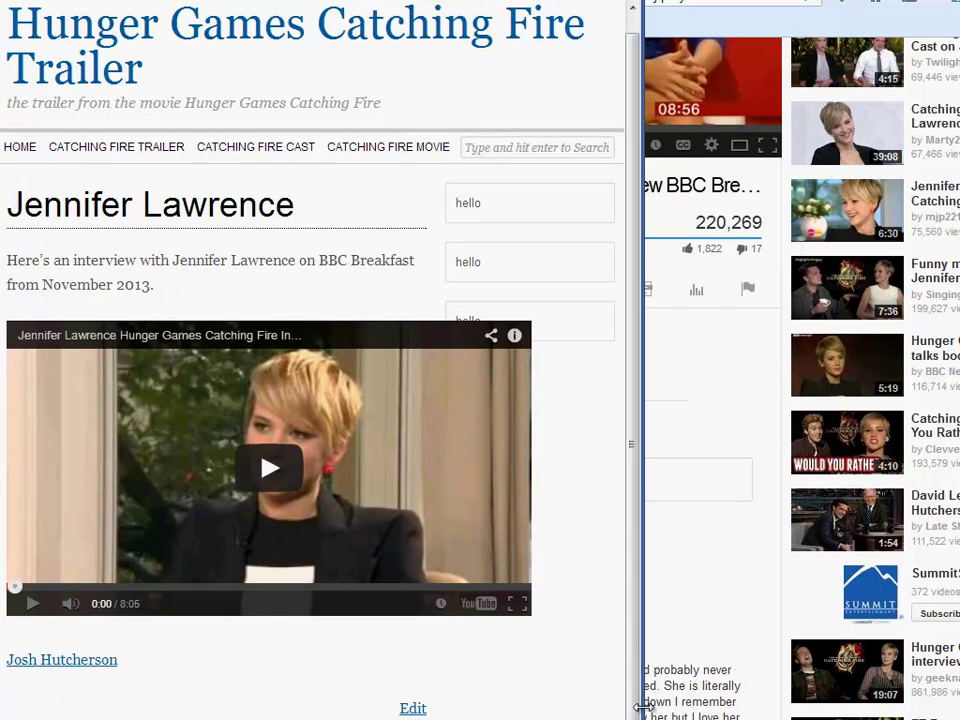
key("super+Up")
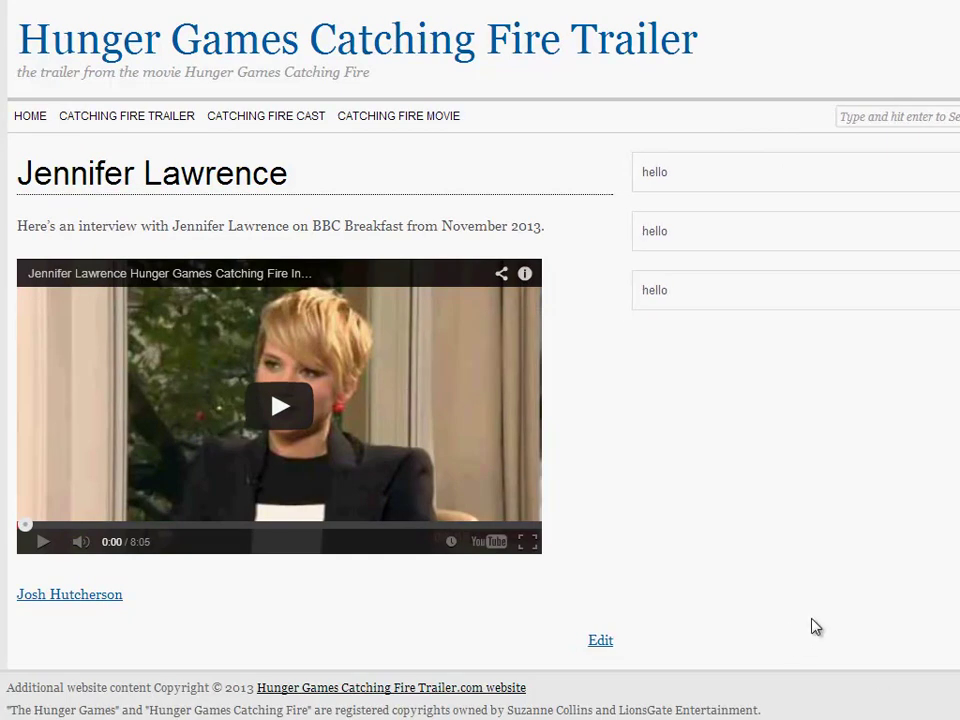
Reopen the Jennifer Lawrence page in the editor and click into its empty 'Custom CSS for this page' box
left_click(598, 643)
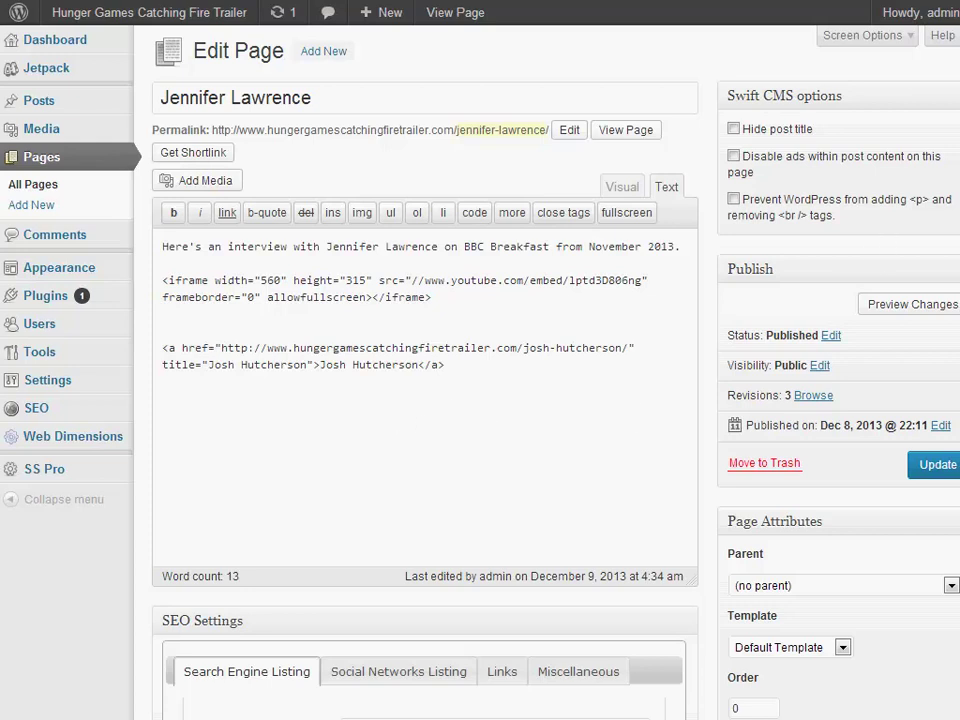
scroll(425, 400, "down", 4)
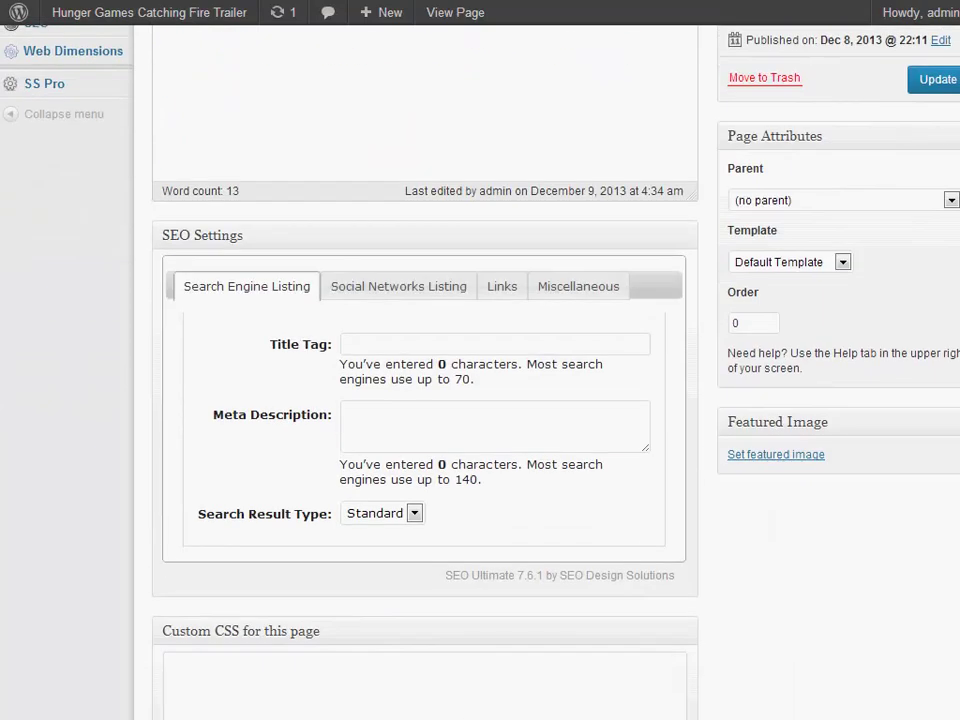
scroll(220, 520, "down", 2)
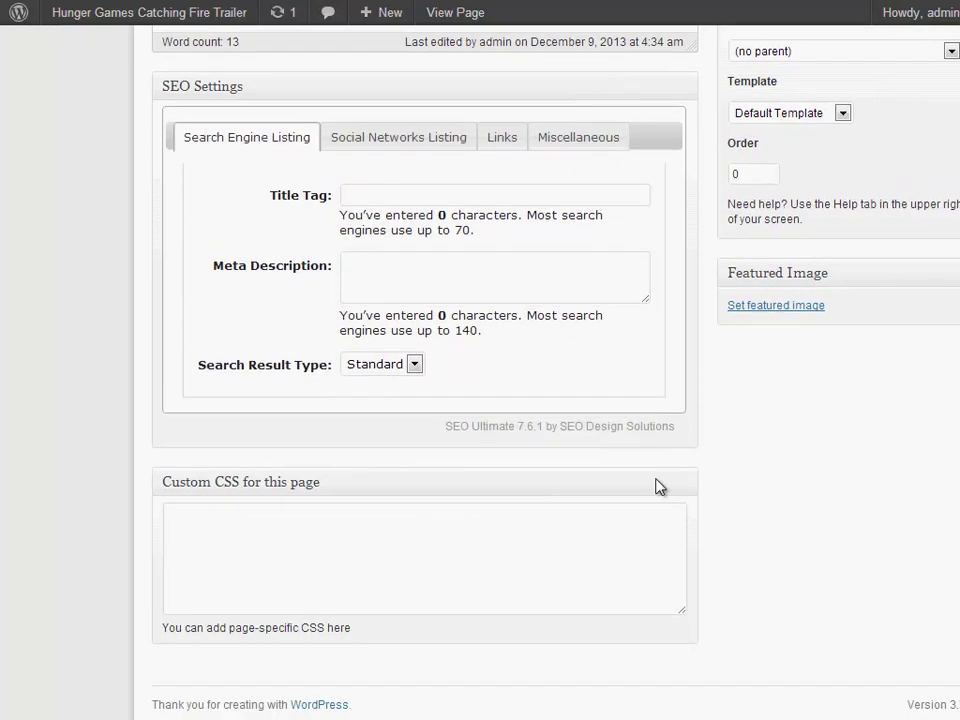
left_click(221, 517)
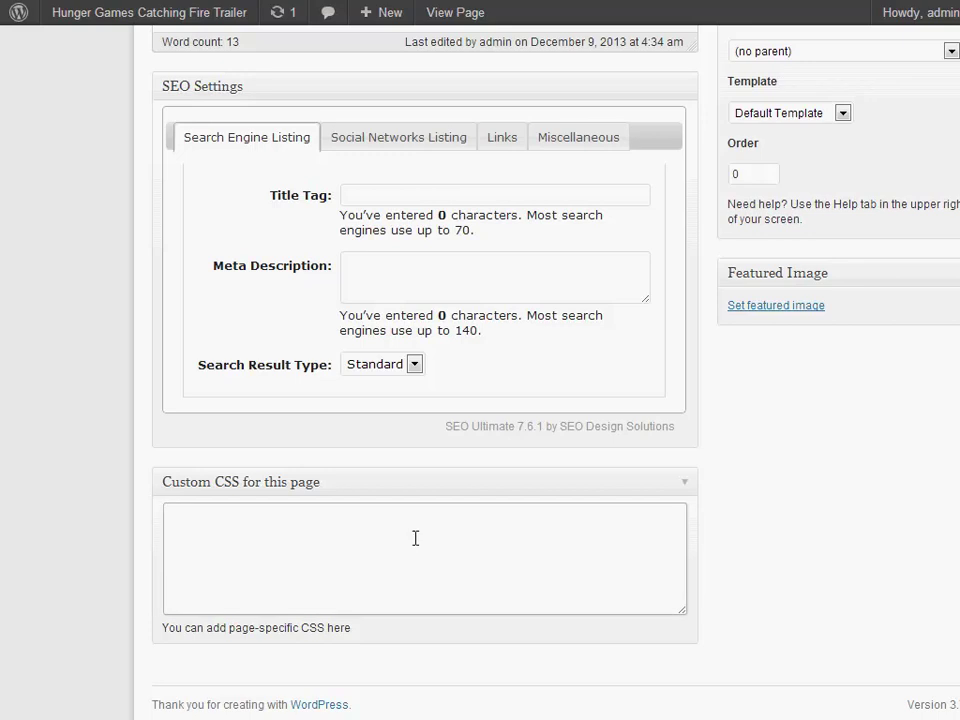
Paste the .video-container CSS rules, putting the first rule's brace and declarations on separate lines
key("ctrl+v")
left_click_drag(680, 608, 683, 686)
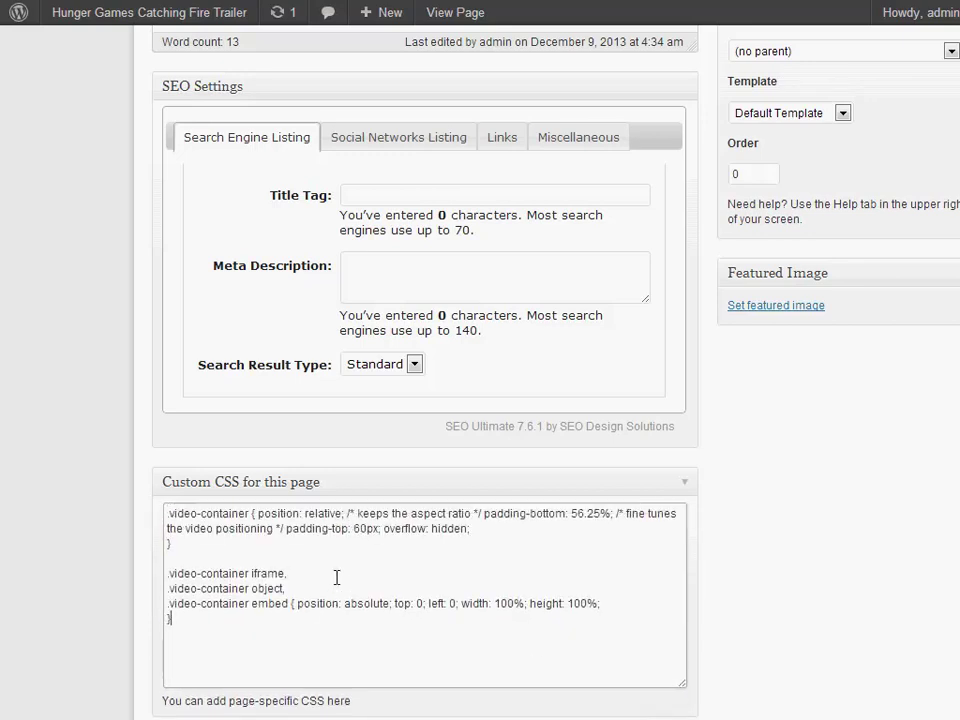
left_click_drag(243, 513, 250, 513)
key("Right")
key("Delete")
key("Return")
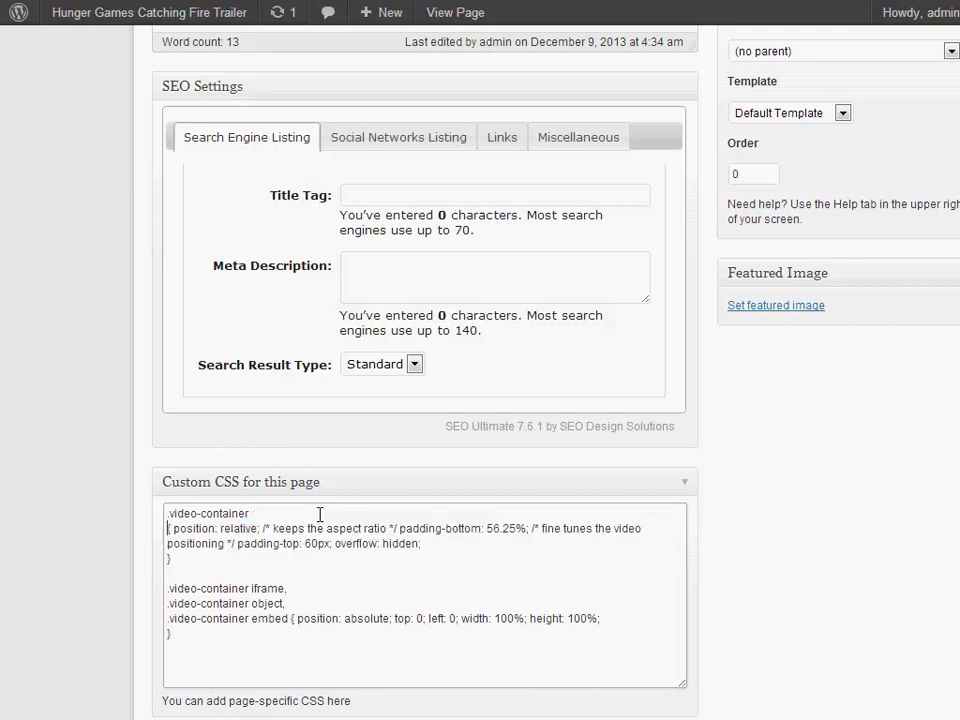
left_click(174, 528)
key("Return")
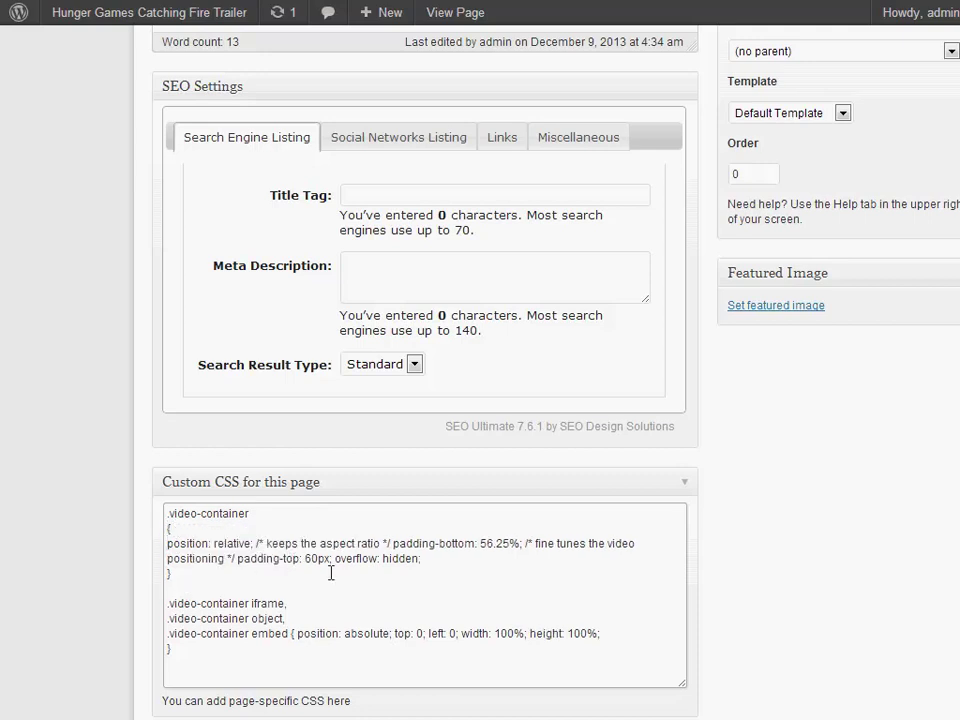
scroll(176, 346, "up", 5)
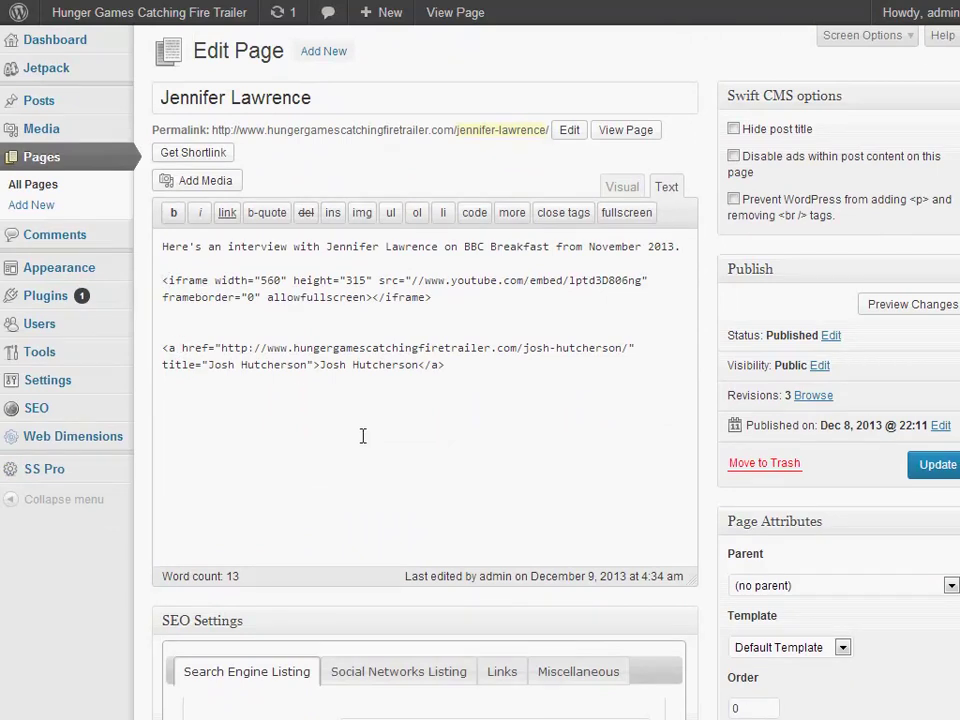
Wrap the iframe in <div class="video-containter"> … </div> and update the page
type("<div")
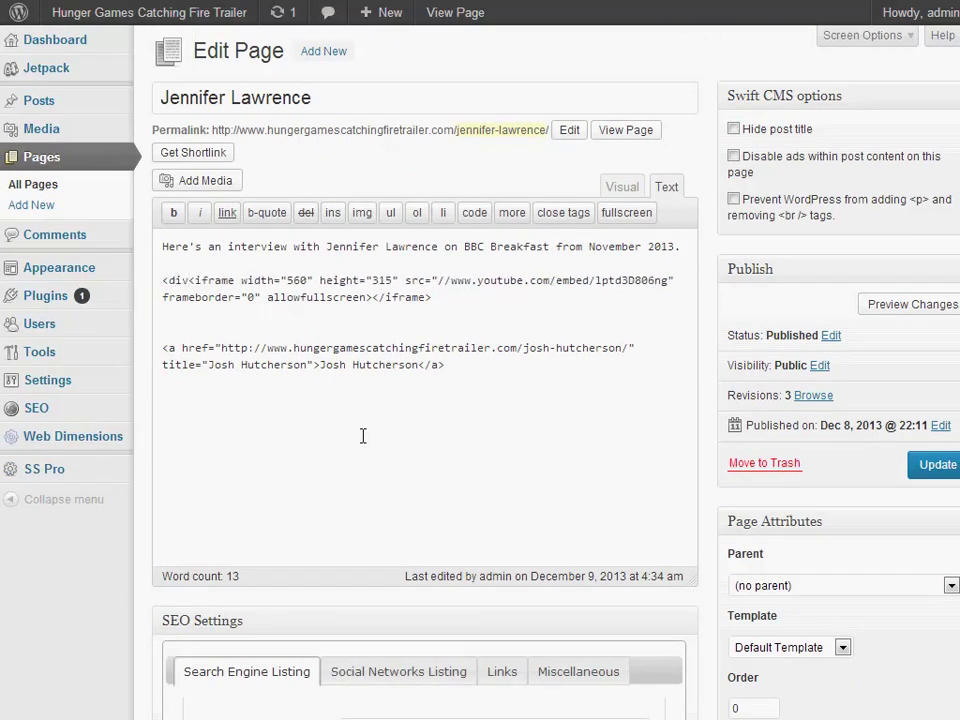
type(" class=\"vi")
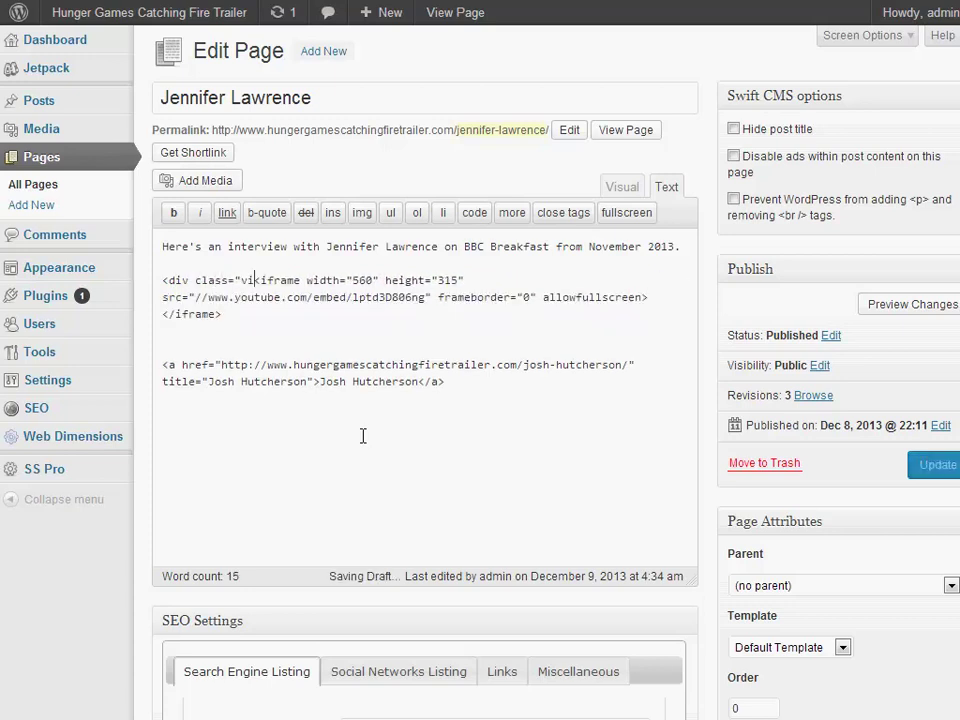
type("deo-containter\">")
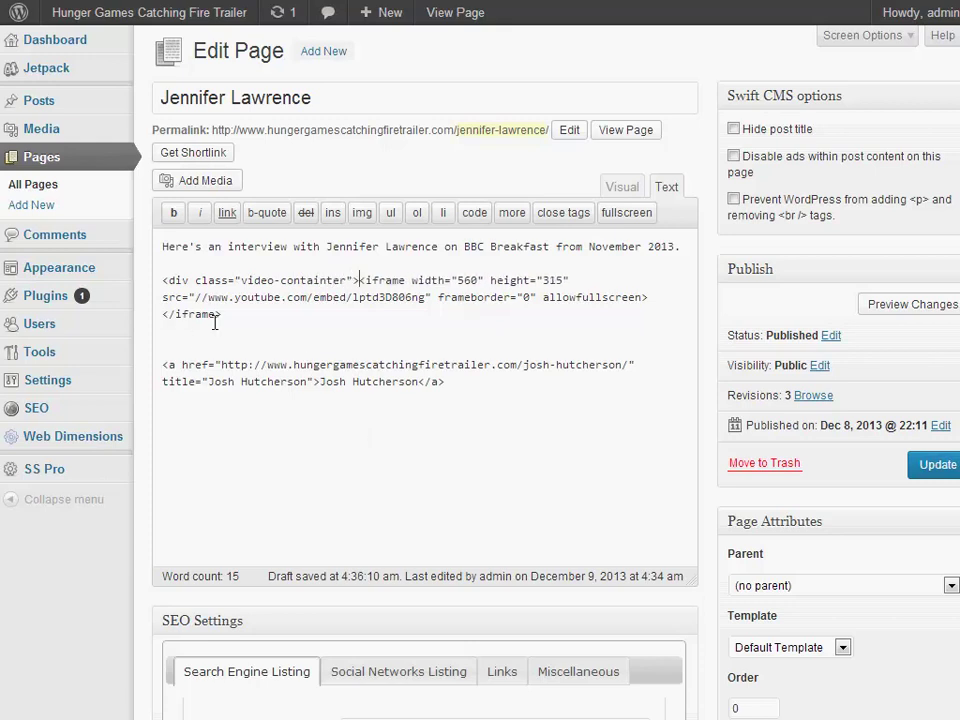
left_click(246, 314)
scroll(425, 400, "down", 6)
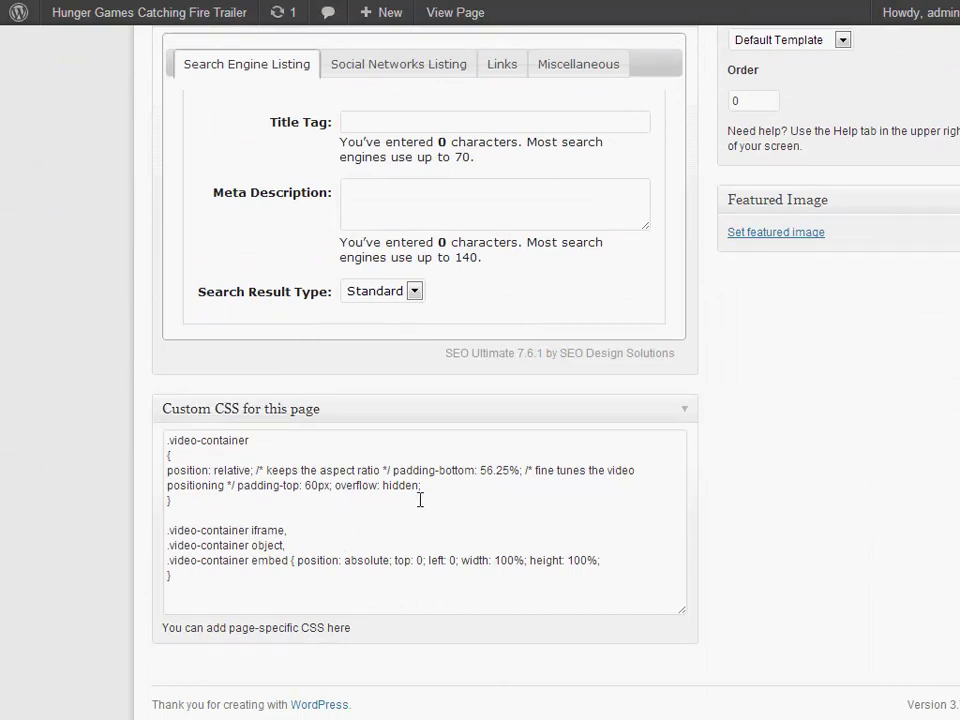
scroll(940, 400, "up", 2)
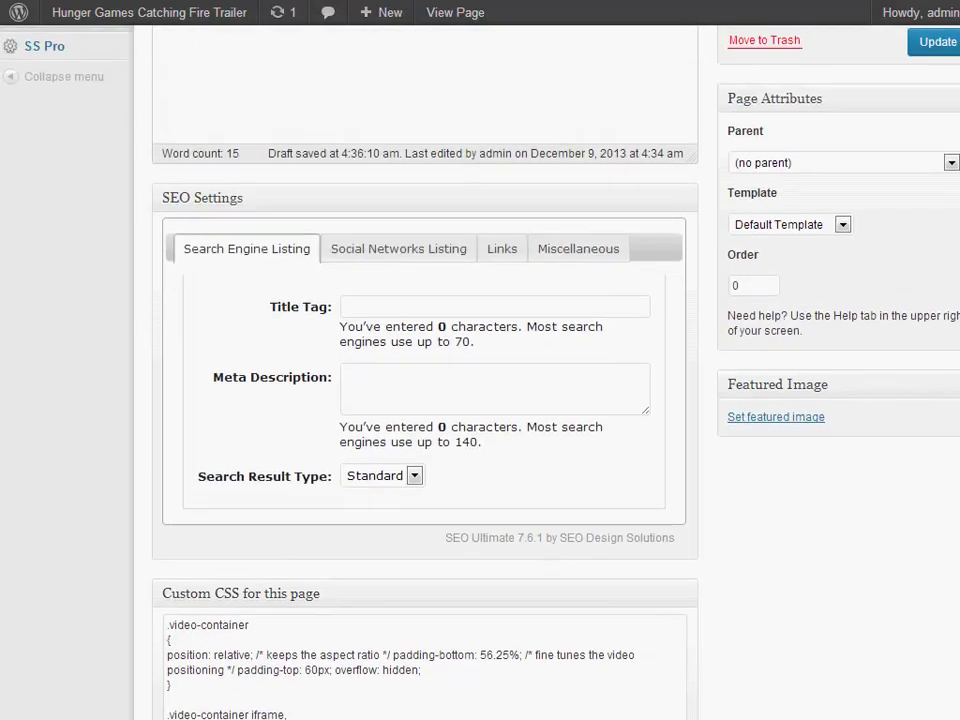
scroll(845, 383, "up", 5)
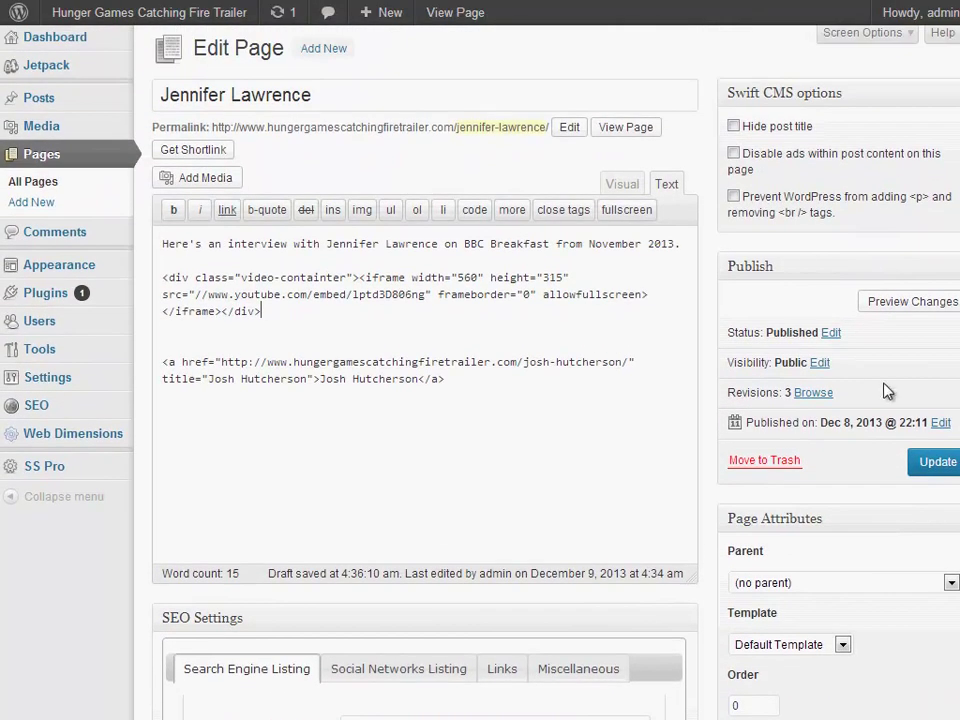
left_click(930, 462)
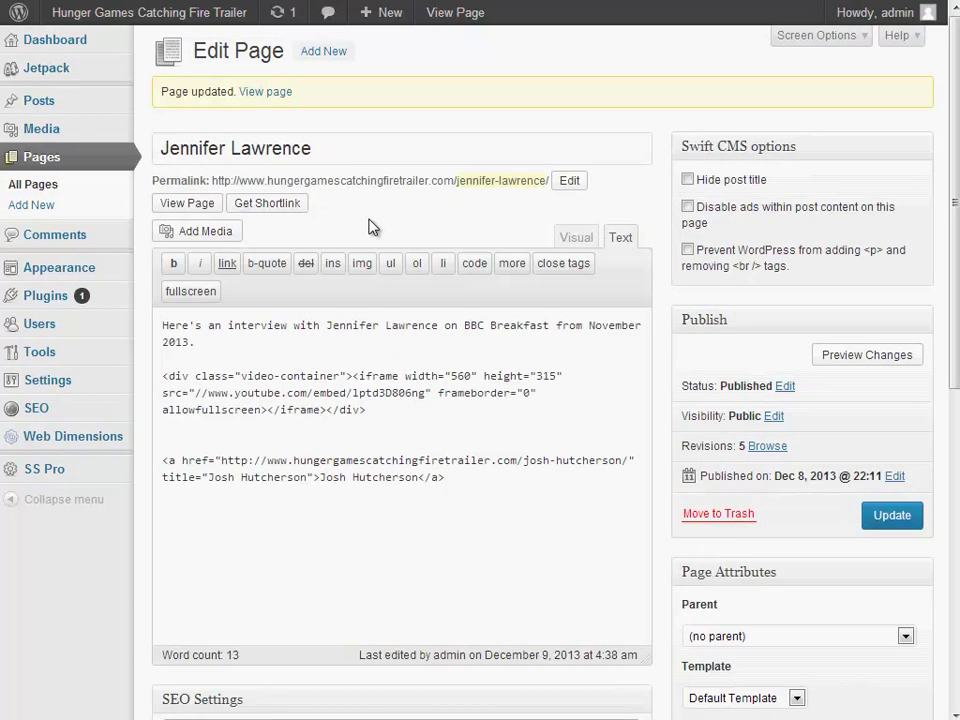
View the live Jennifer Lawrence page to check the interview video inside its container
left_click(187, 203)
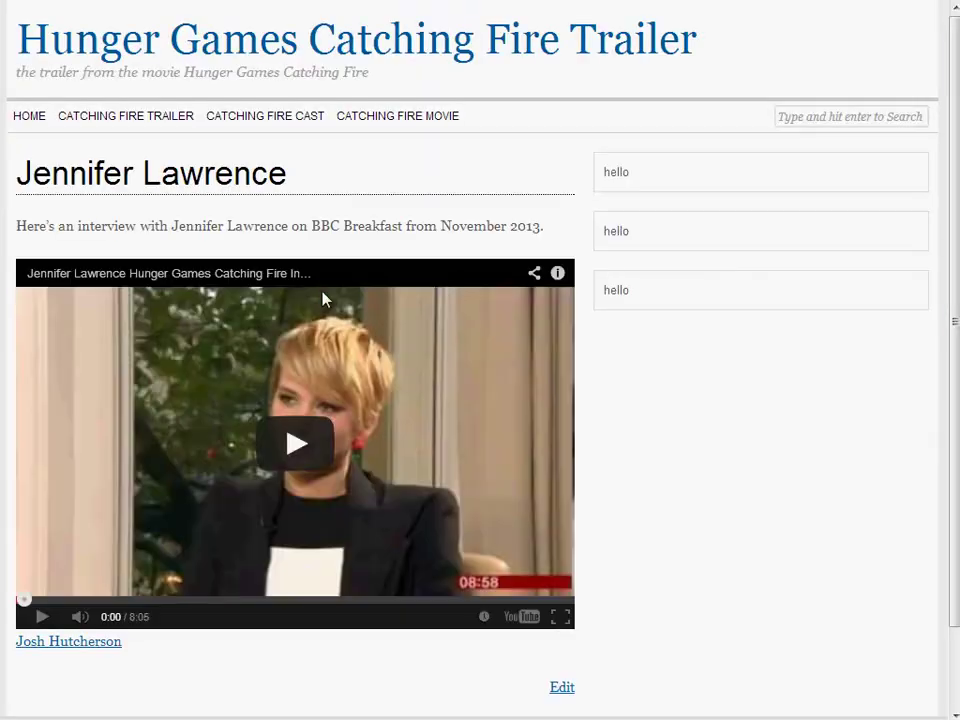
Narrow the browser to mobile width and confirm the interview video shrinks to fit the column
left_click_drag(958, 330, 229, 560)
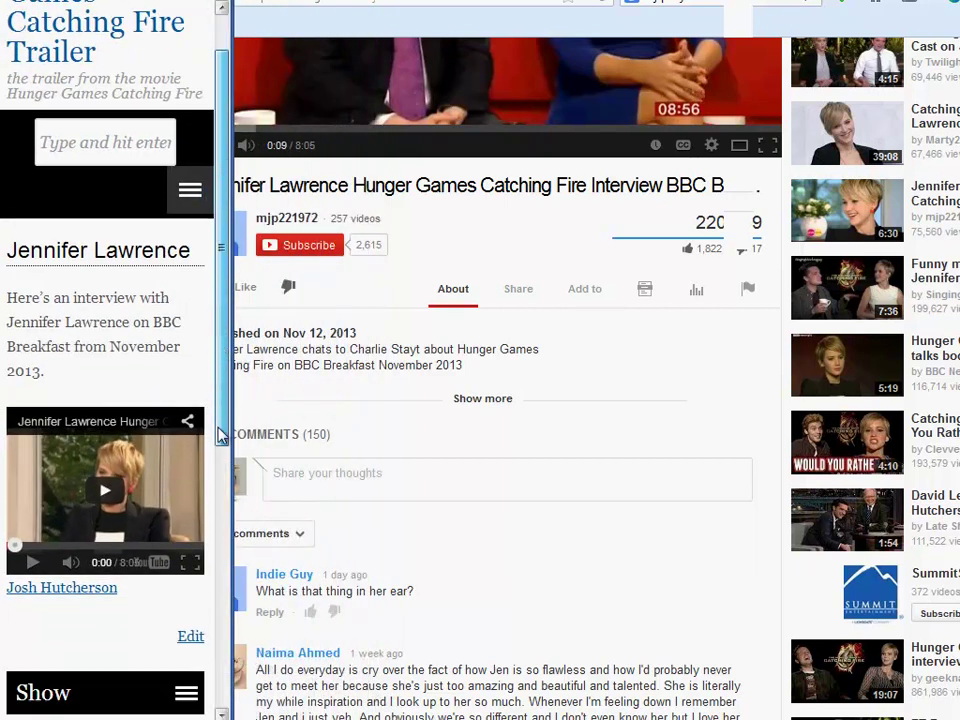